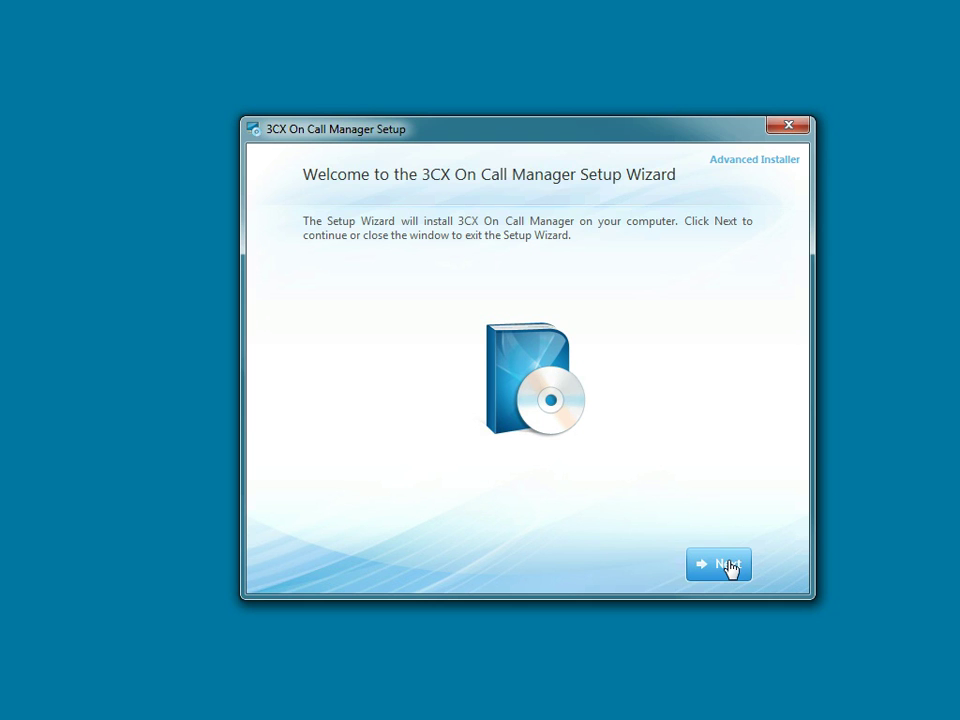
- Install 3CX On Call Manager with the most common features and launch it
left_click(728, 565)
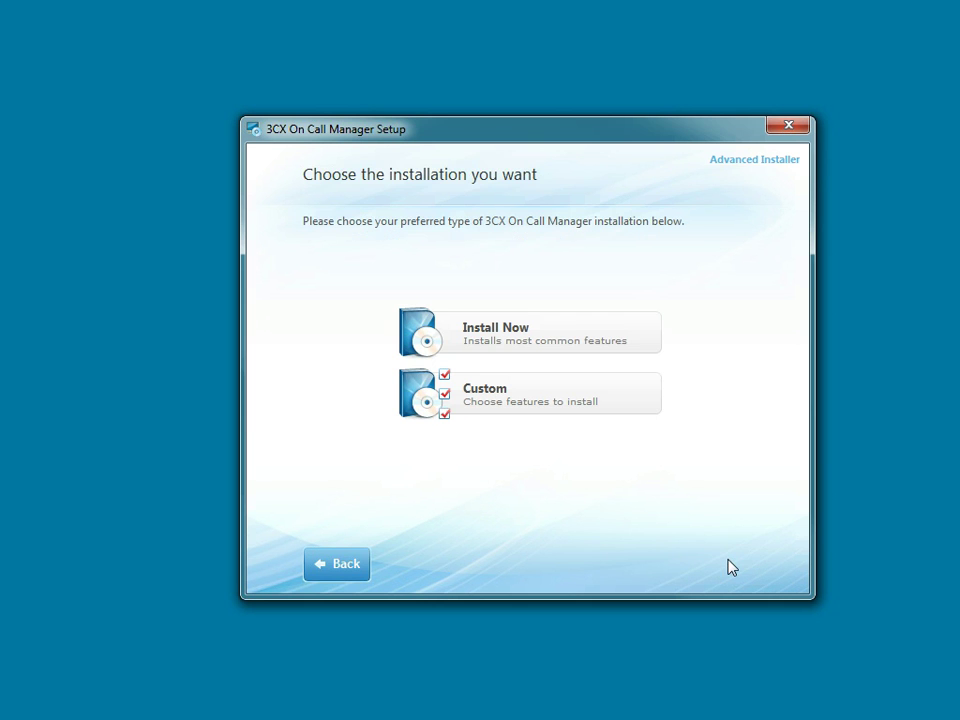
left_click(497, 334)
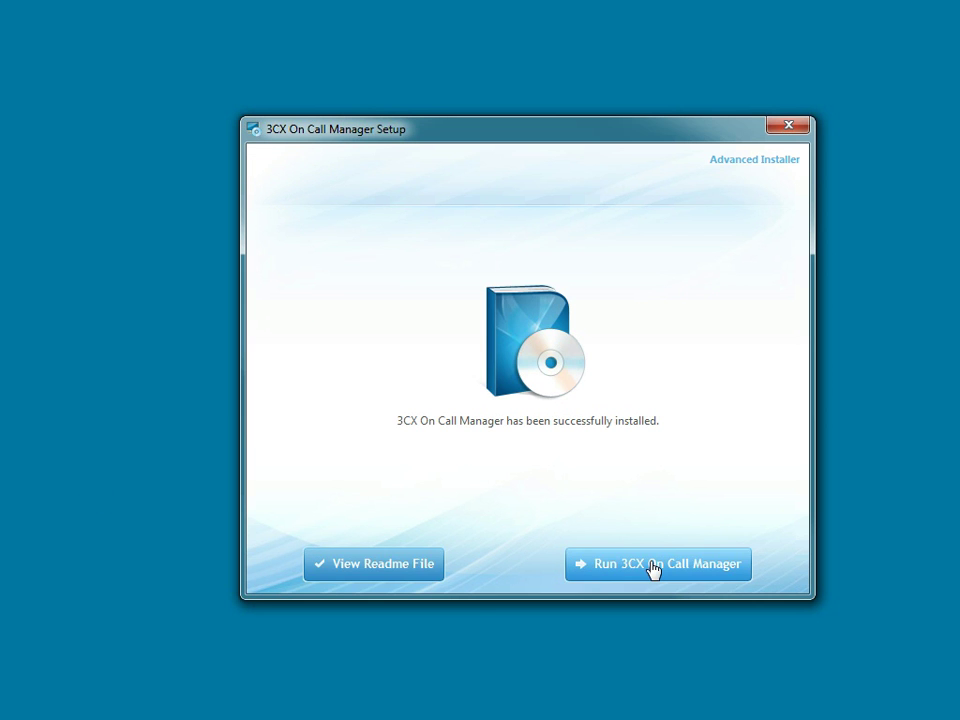
left_click(655, 568)
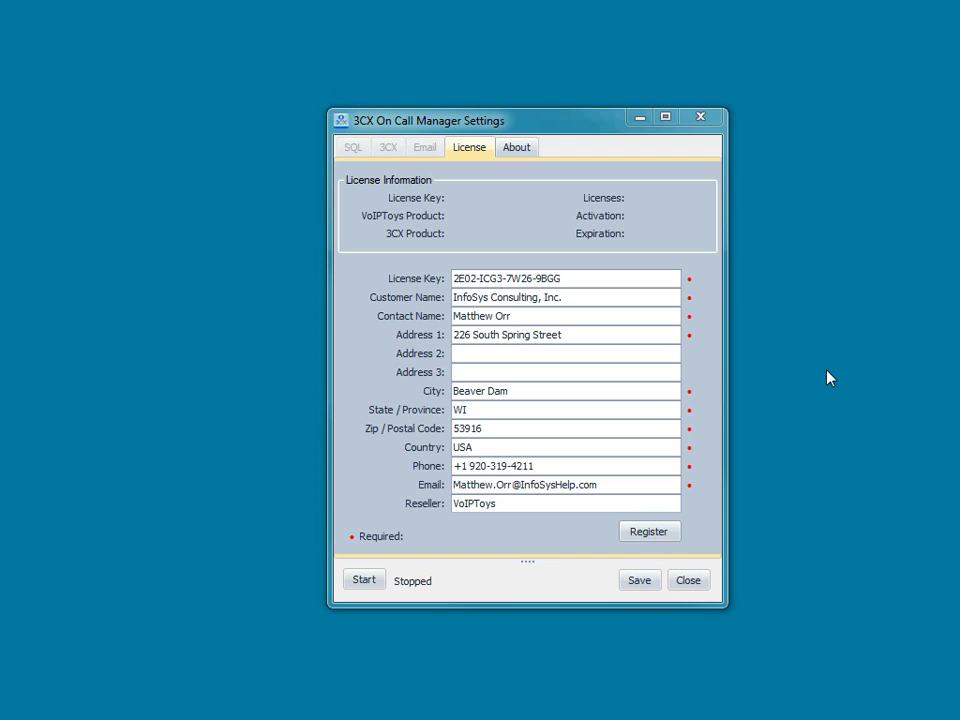
- Register the 3CXOCM V11 license with the entered customer details and acknowledge the confirmation
left_click(655, 533)
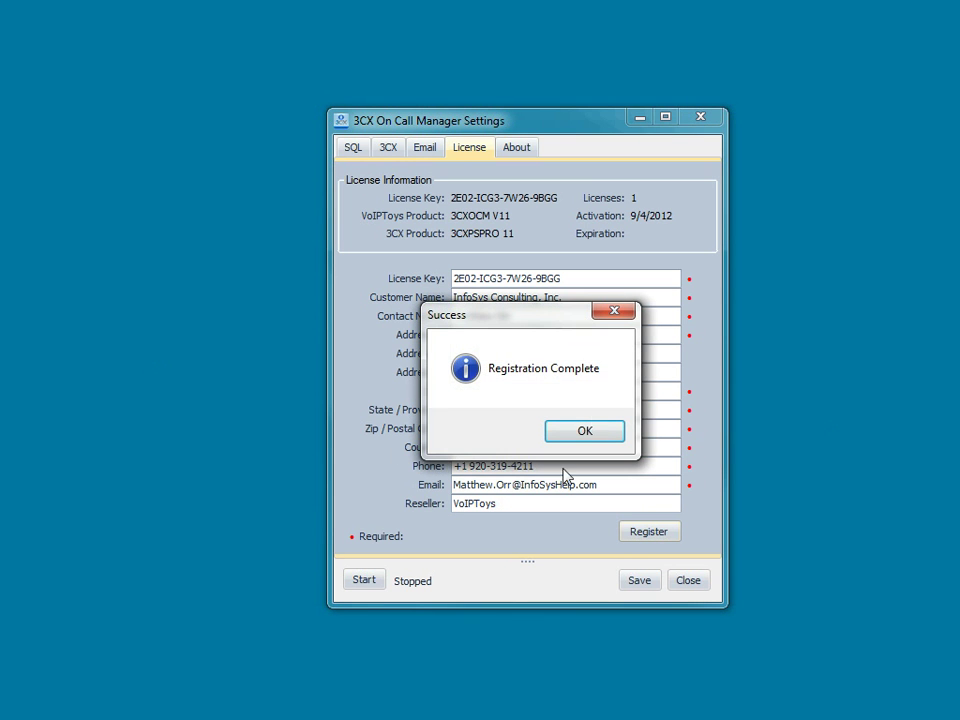
left_click(591, 433)
- Set up the SQL connection to the laptop's SQLEXPRESS server using Windows Authentication
left_click(350, 152)
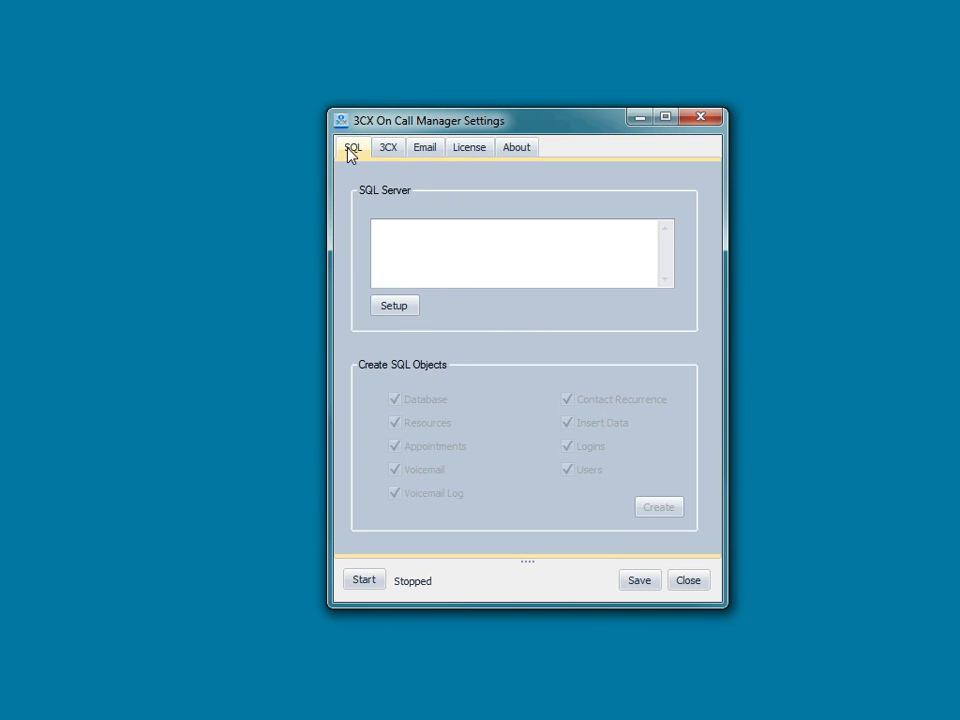
left_click(395, 310)
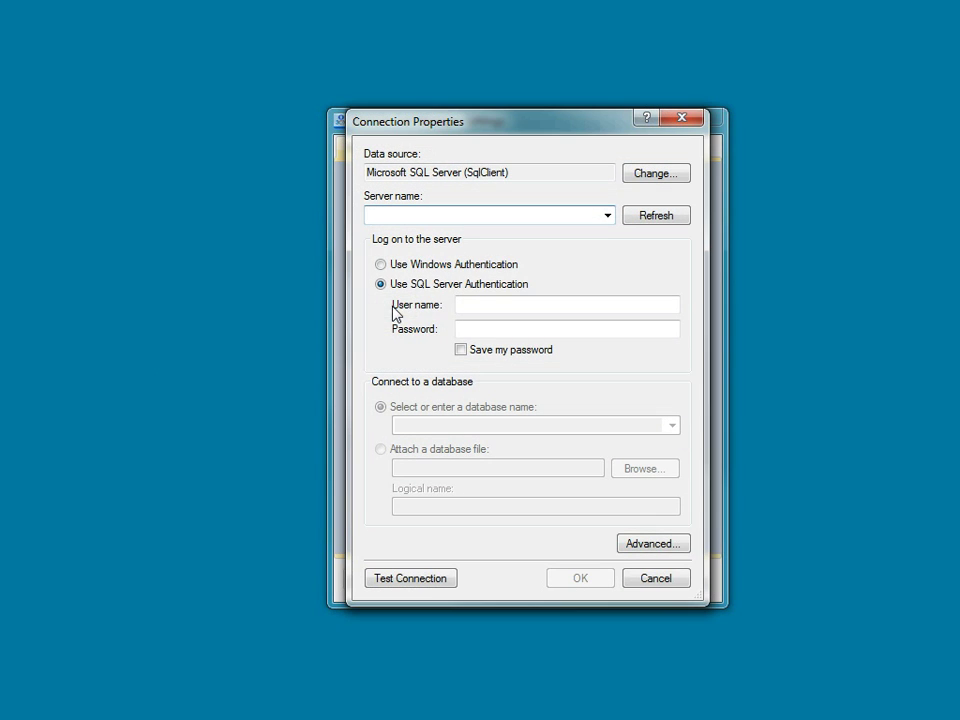
left_click(607, 215)
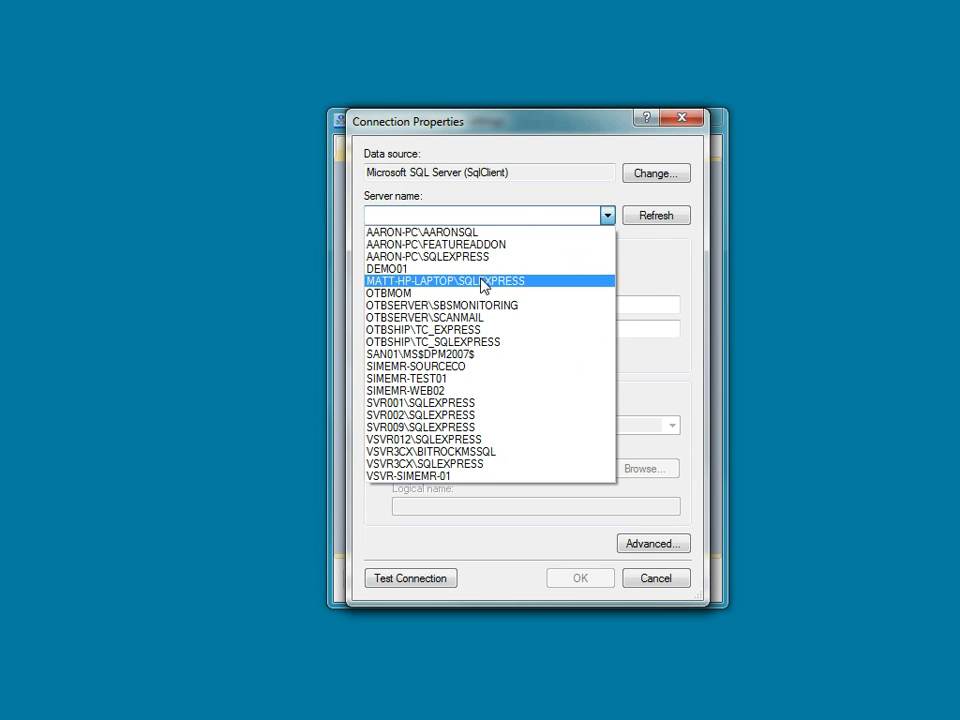
left_click(482, 281)
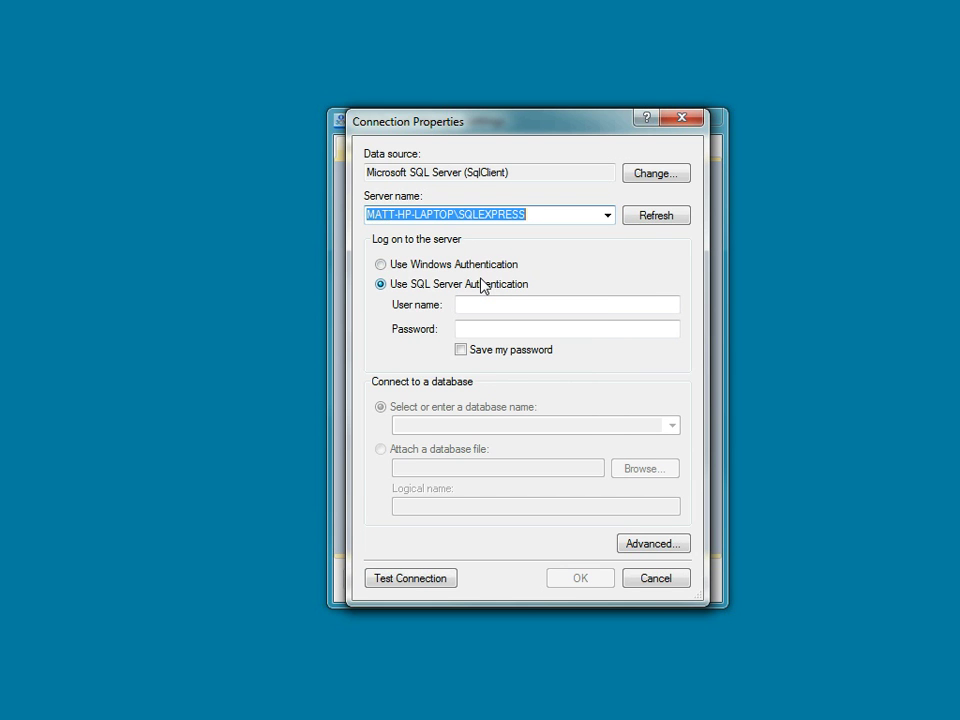
left_click(380, 264)
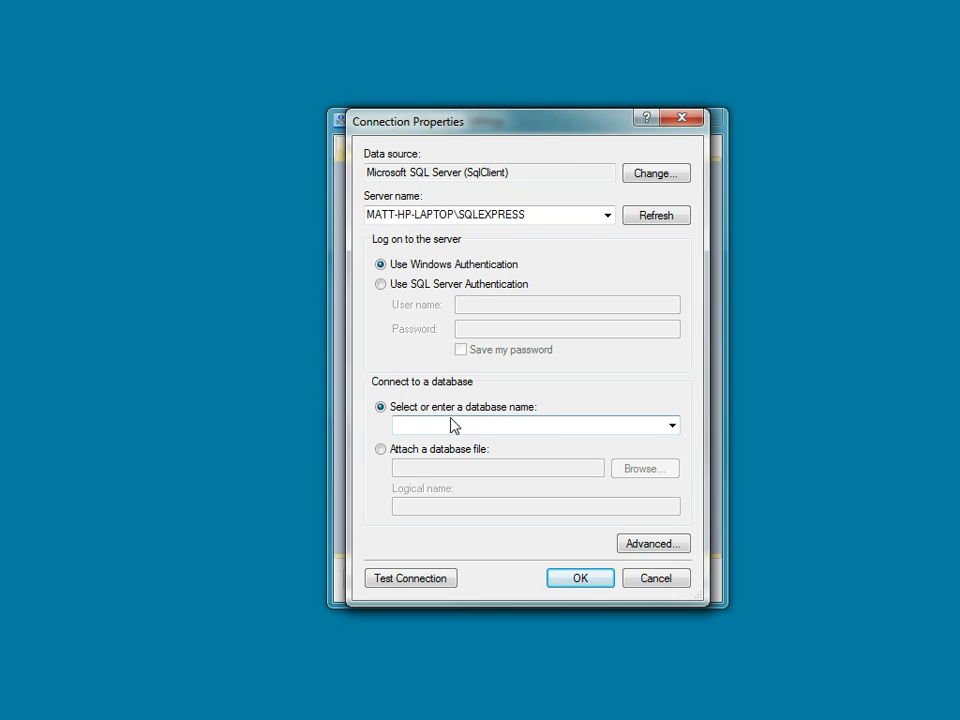
left_click(561, 427)
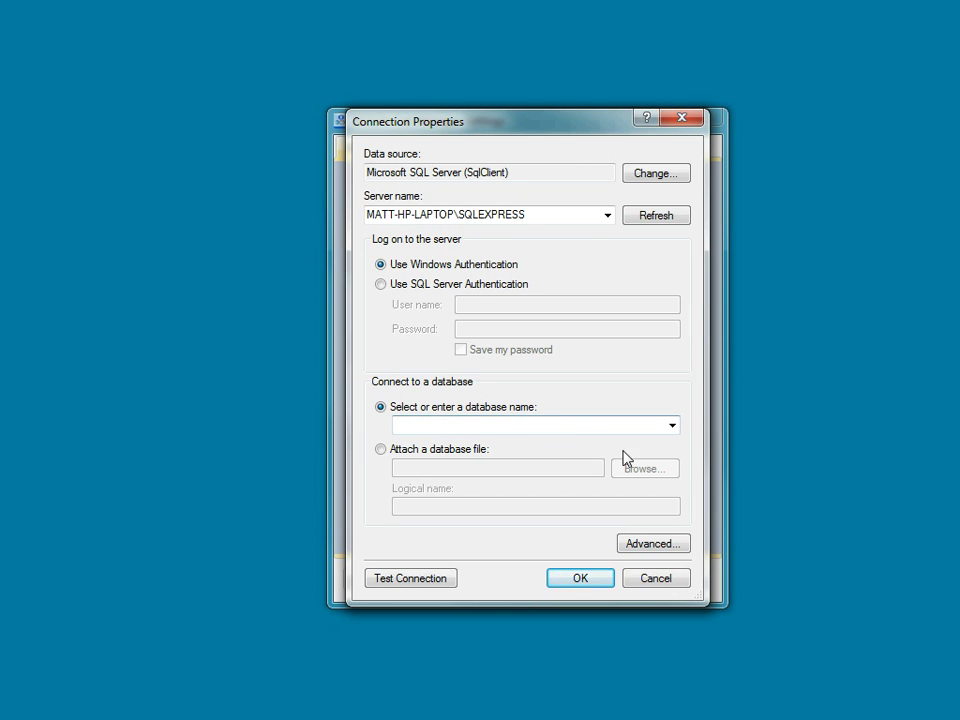
- Test and accept the connection, then create the SQL objects in the 3CXOnCallManager database
left_click(405, 580)
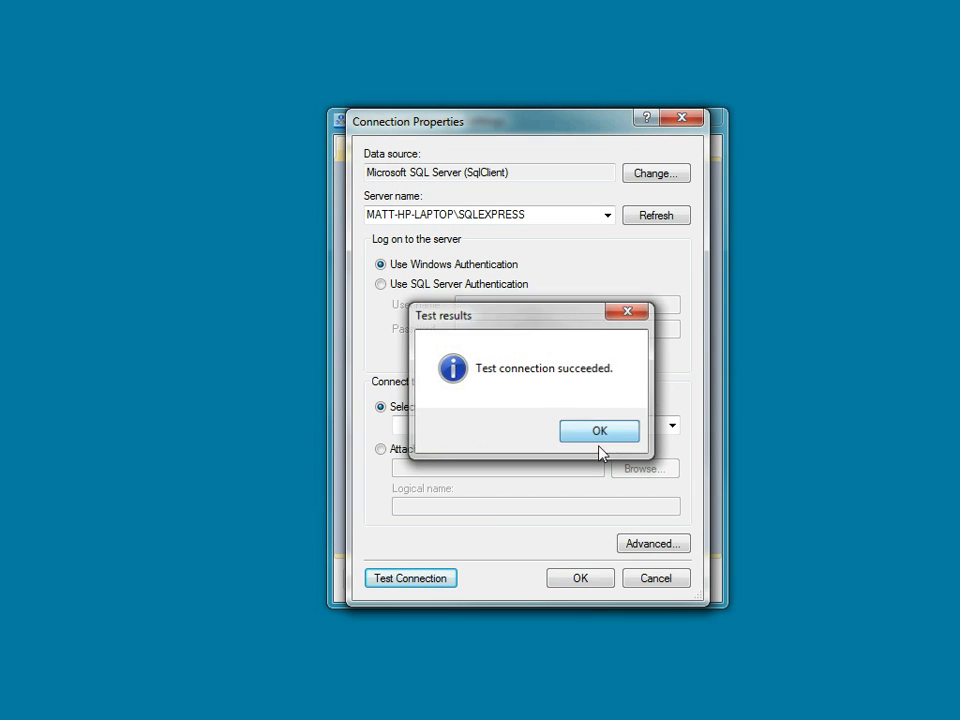
left_click(600, 435)
left_click(580, 580)
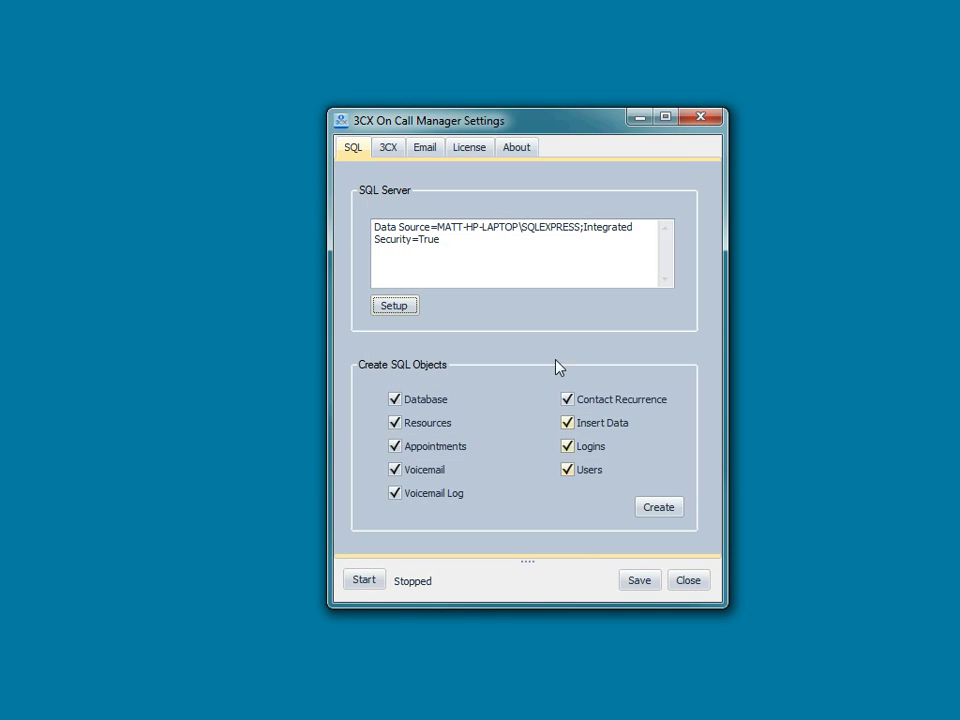
left_click(660, 510)
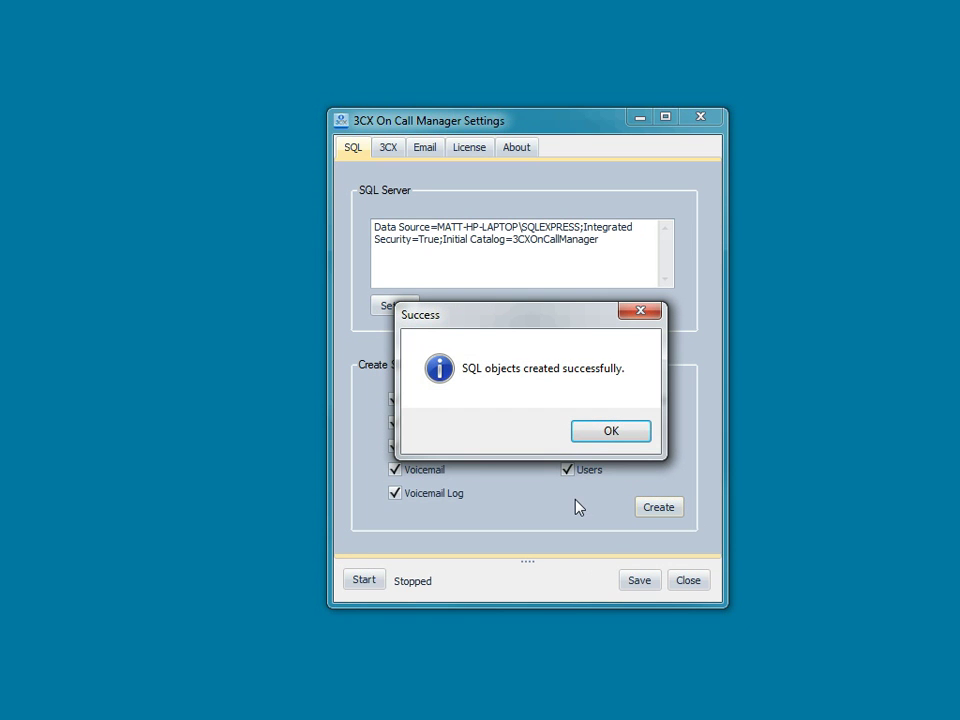
left_click(611, 433)
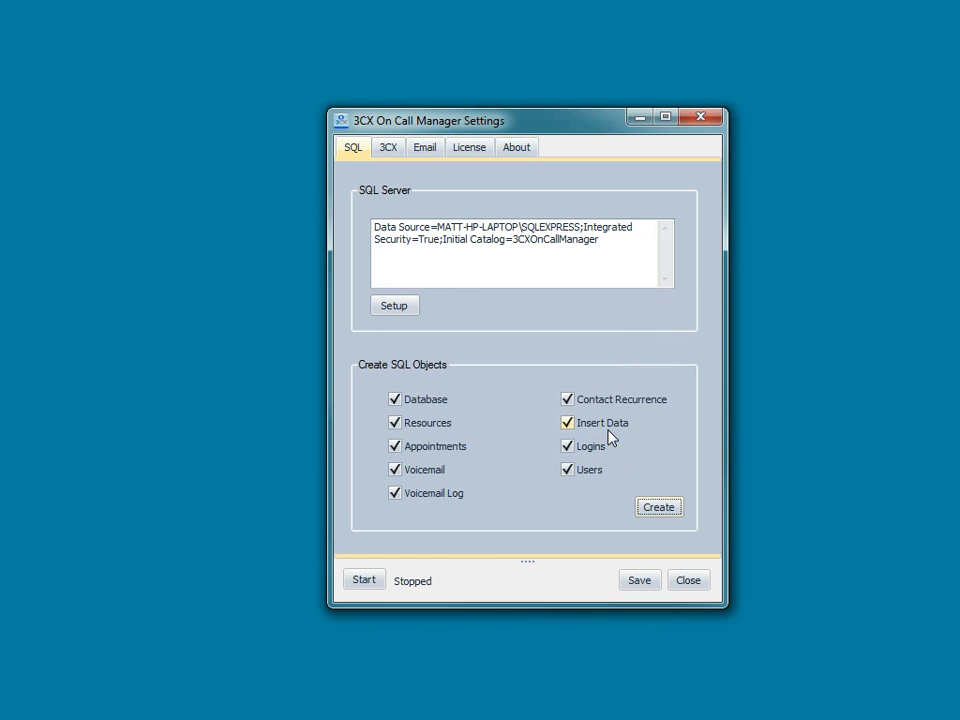
- Auto-fetch the 3CX server settings (127.0.0.1, port 5485) from this server
left_click(389, 151)
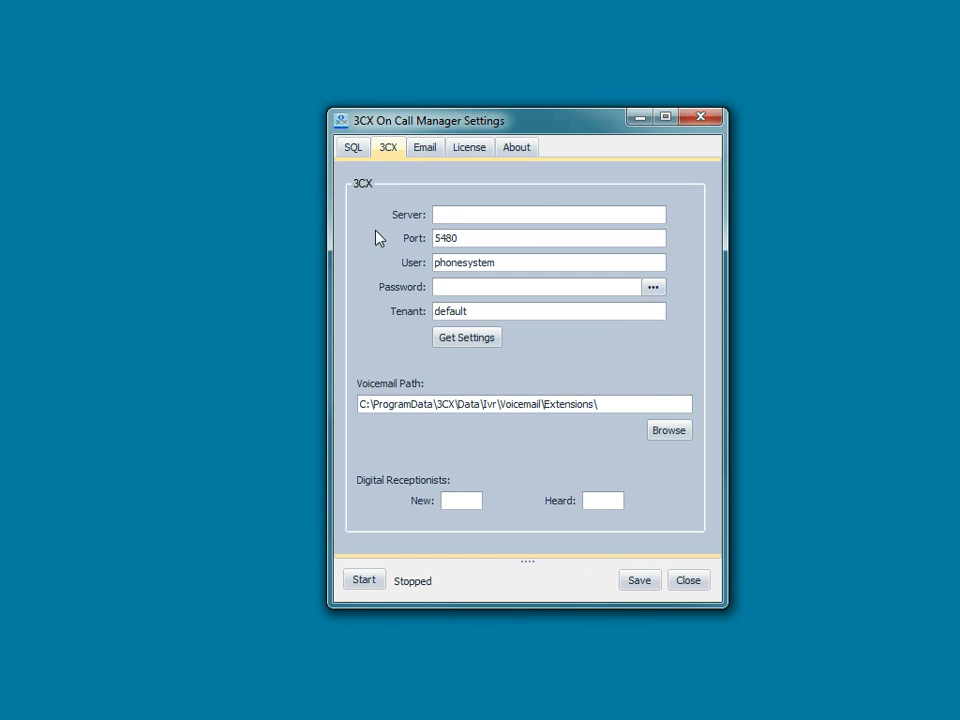
left_click(466, 340)
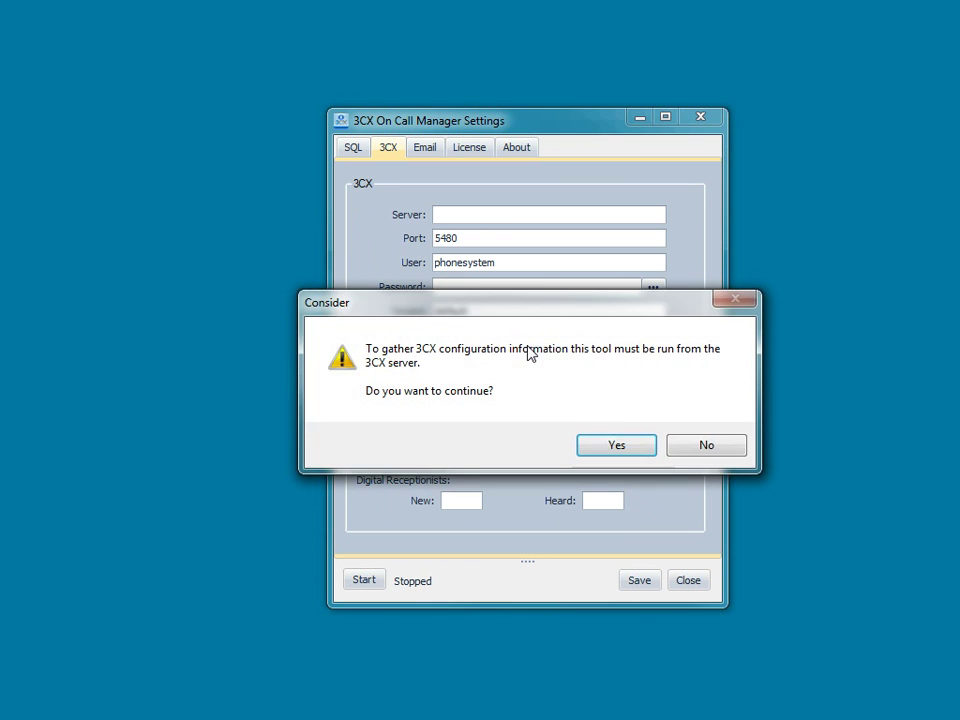
left_click(615, 448)
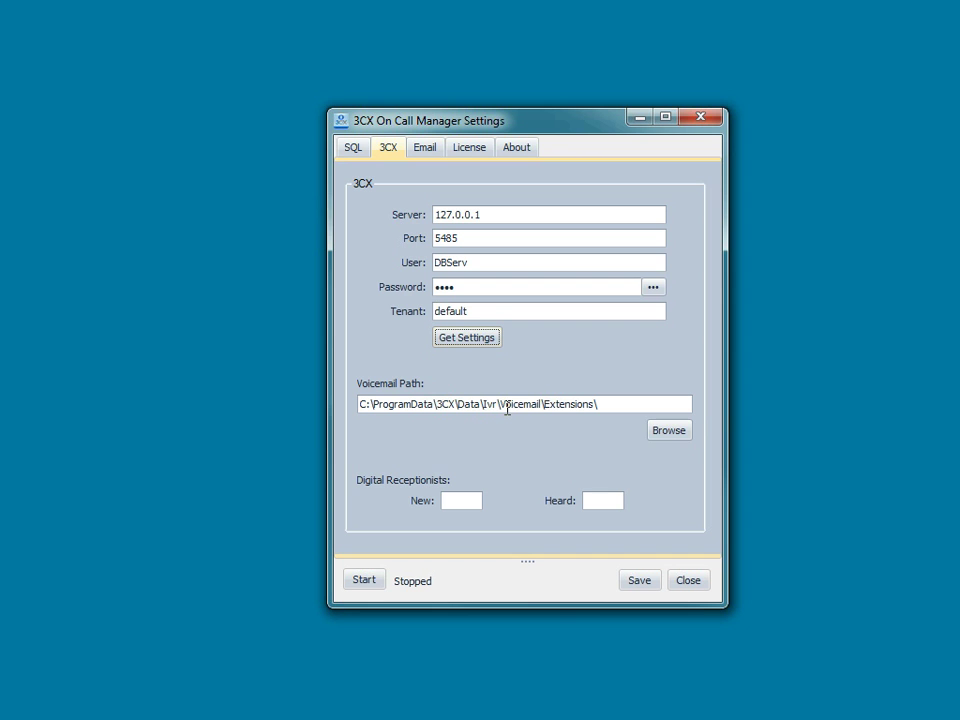
- Set the Voicemail Path to C:\ProgramData\3CX\Data\Ivr\Voicemail\Extensions\100
left_click(676, 434)
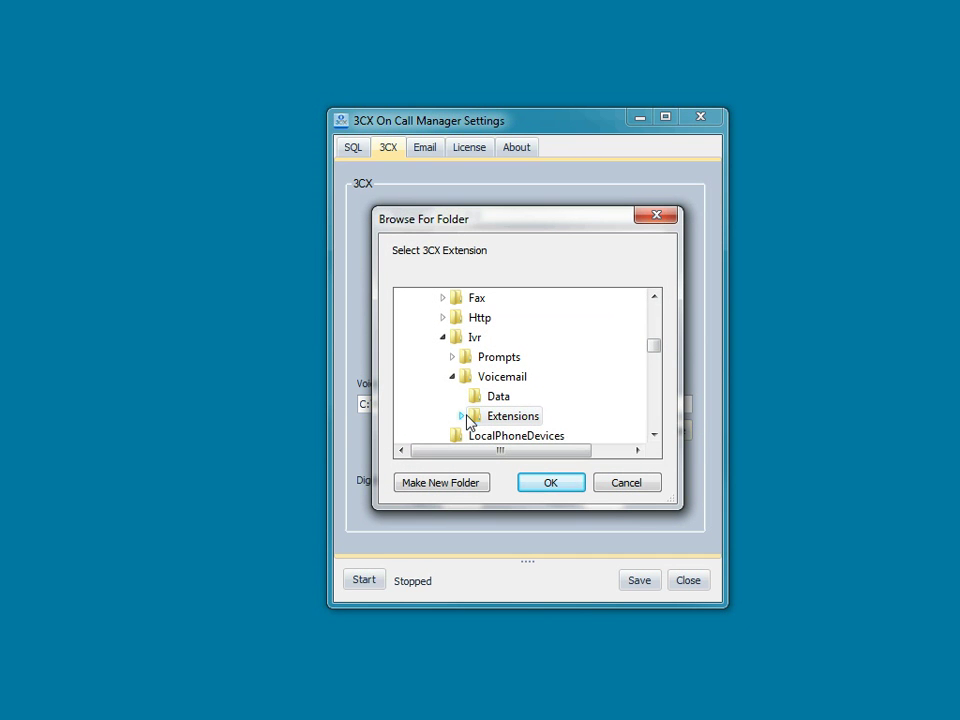
left_click(462, 417)
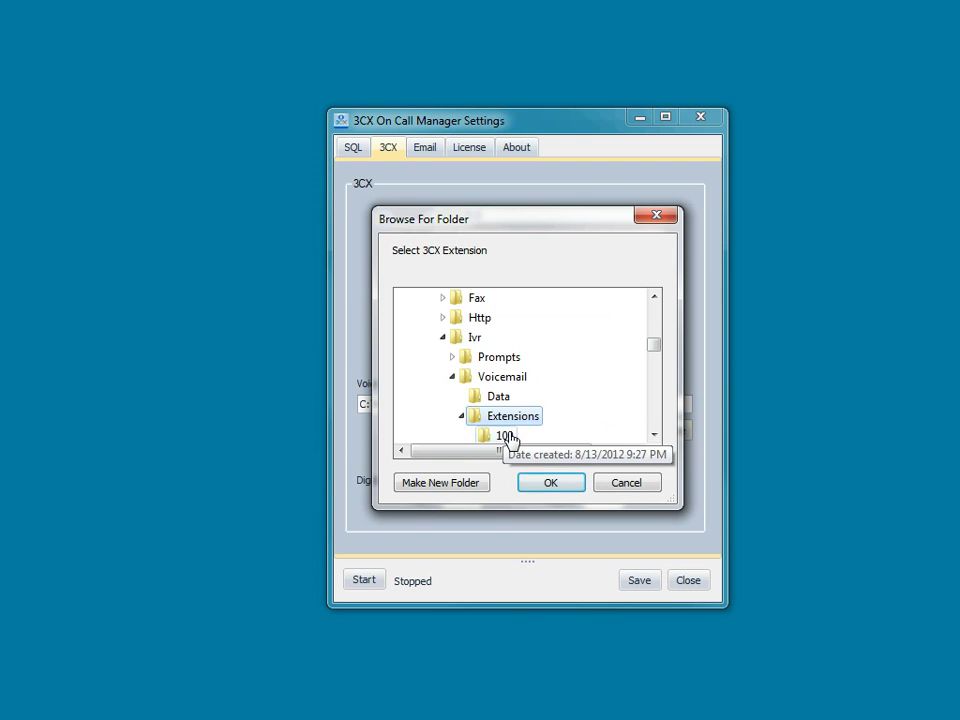
left_click(508, 440)
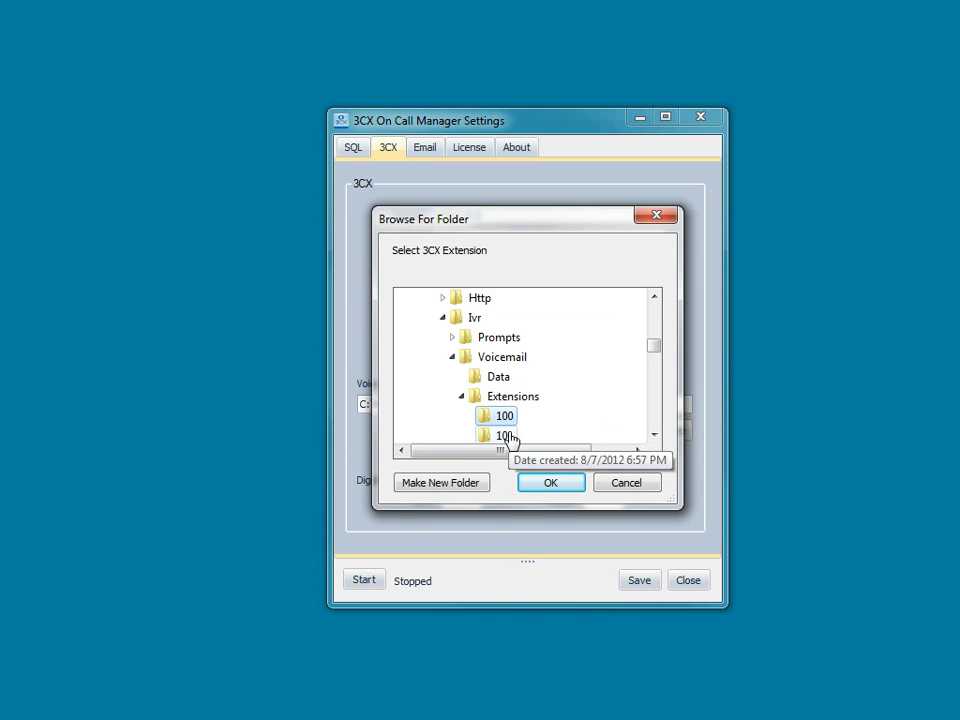
left_click(551, 484)
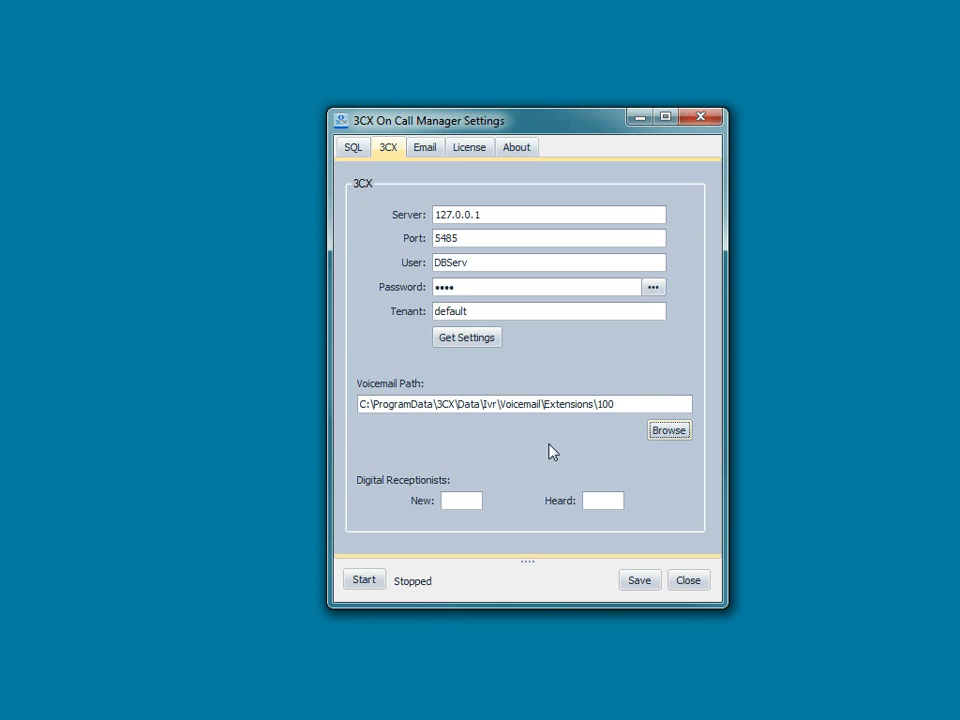
- Enter Digital Receptionist 810 for New messages and 811 for Heard messages
left_click(448, 500)
type("810")
key("Tab")
type("811")
left_click_drag(467, 503, 440, 509)
- Set mail server SVR010, enter the sender e-mail address, and require authentication
left_click(424, 148)
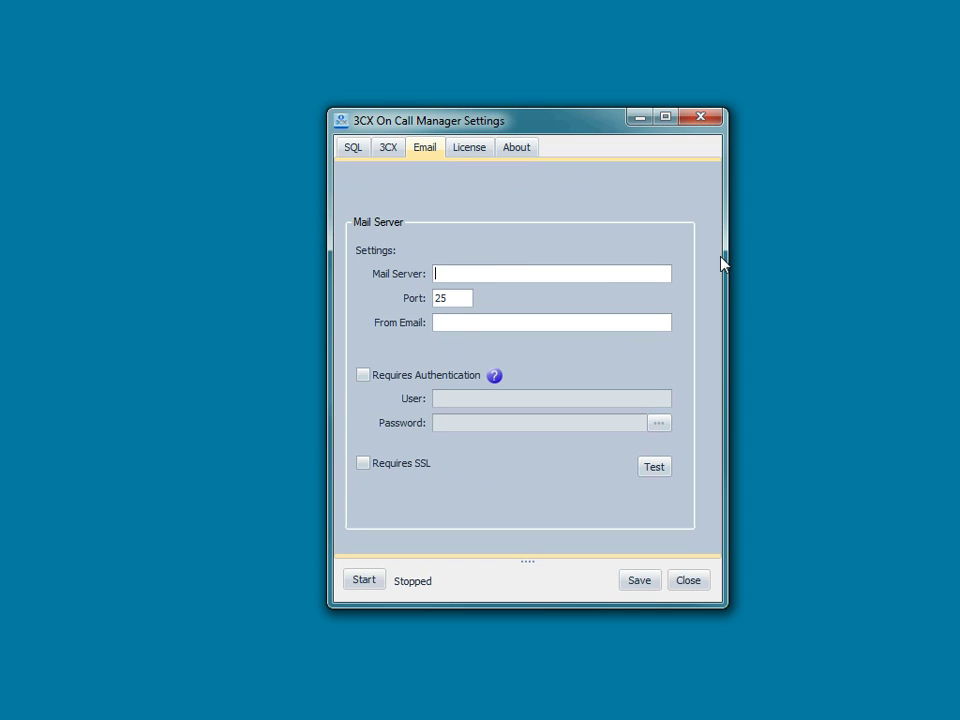
type("SVR010")
left_click(440, 322)
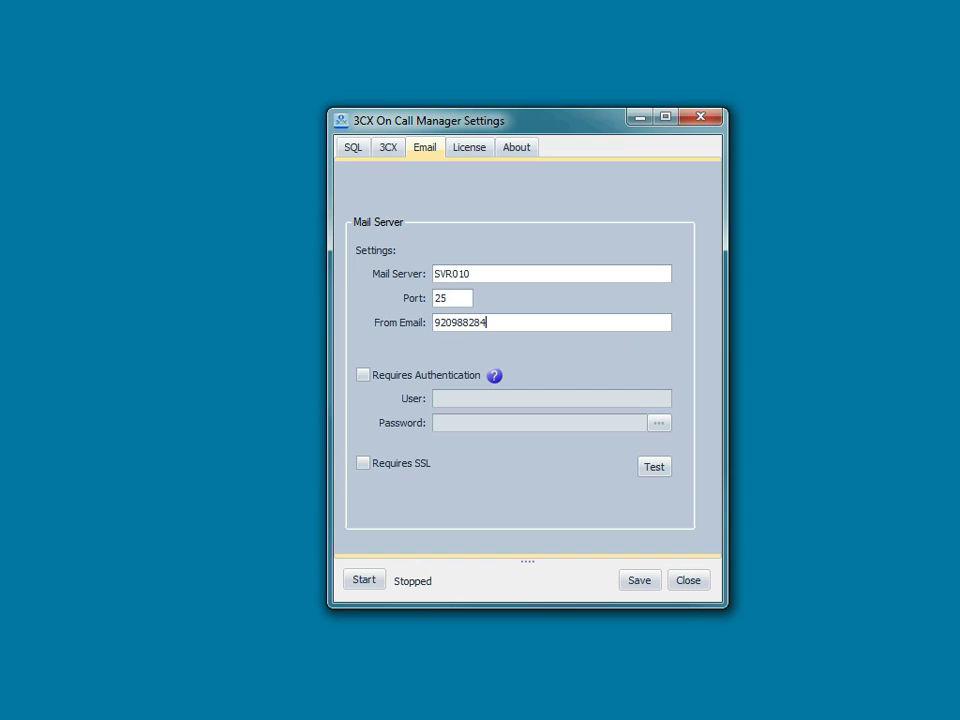
key("Tab")
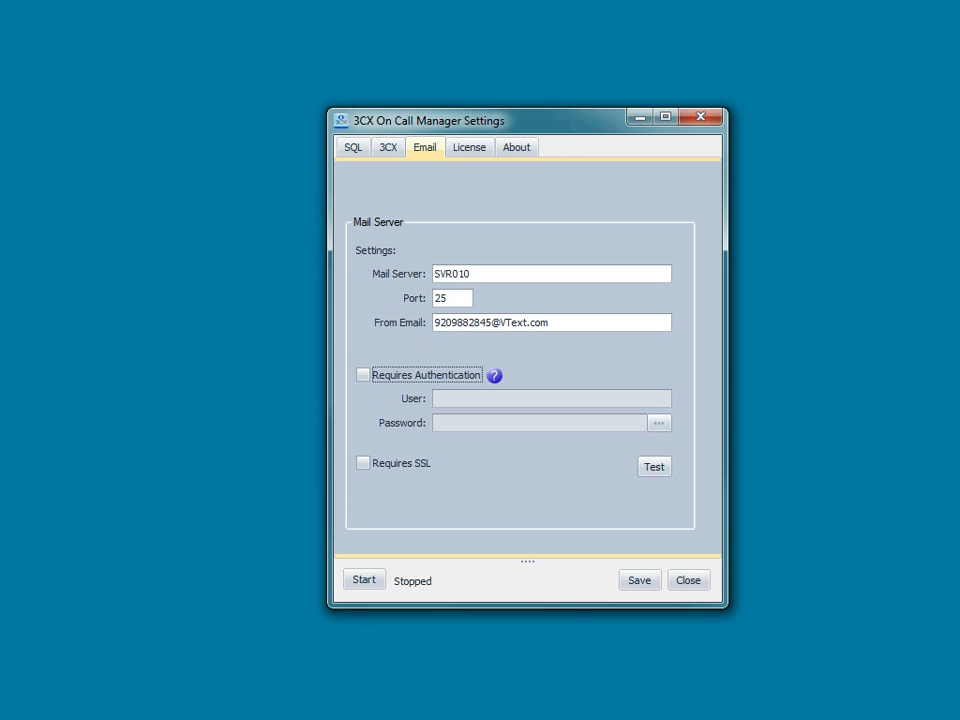
key("space")
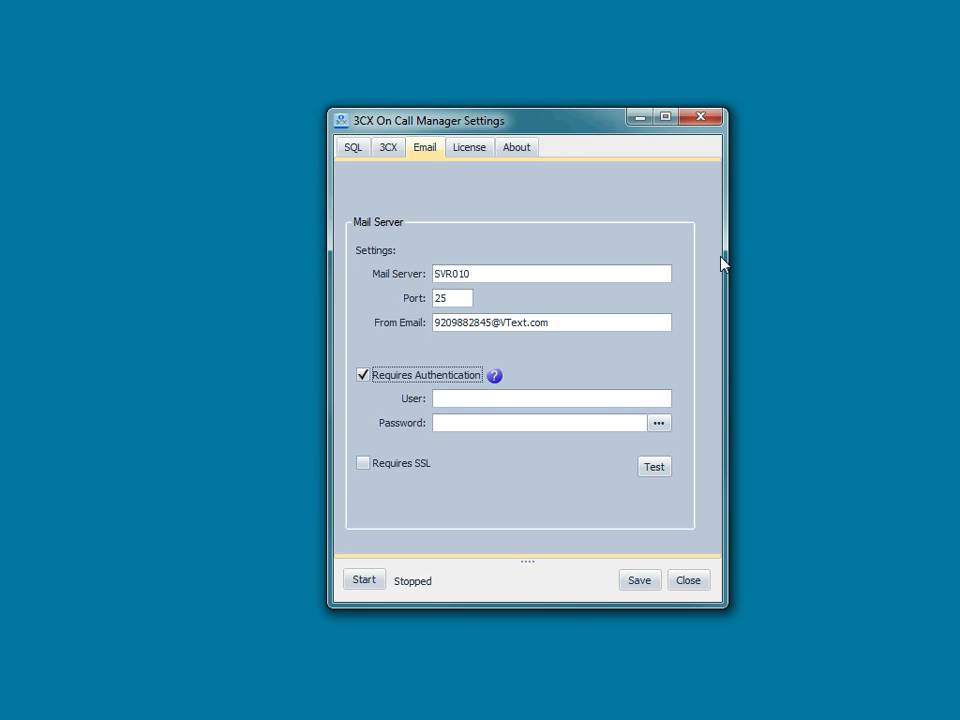
- Enter the mail login user name and password
left_click(511, 404)
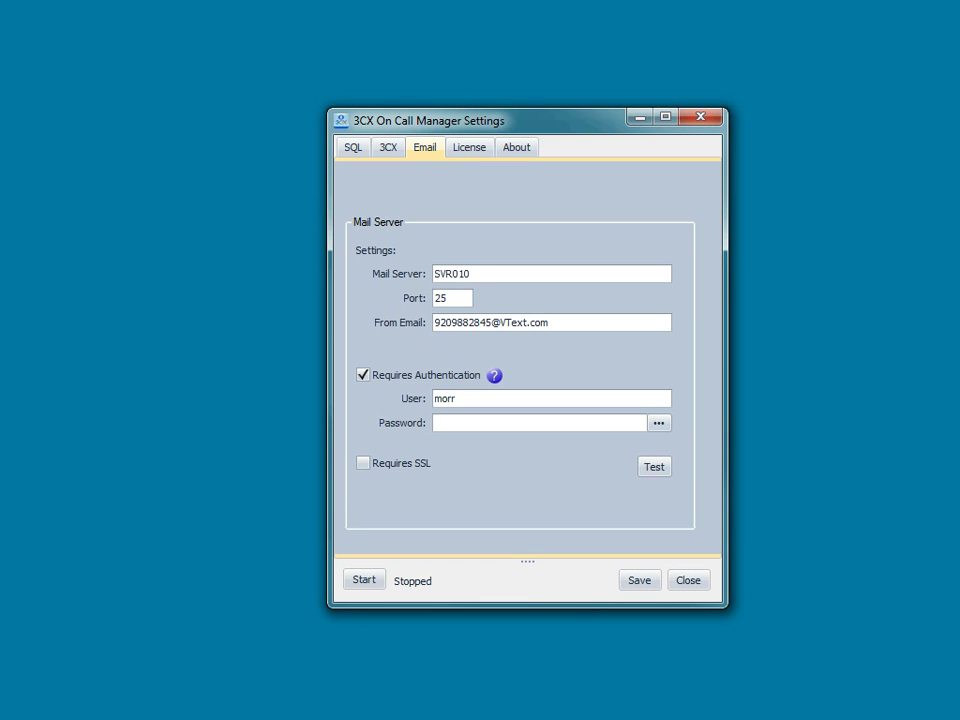
type("••••••••••••")
- After the failed test e-mail, re-enter the mail user name and password until the test sends
left_click(656, 468)
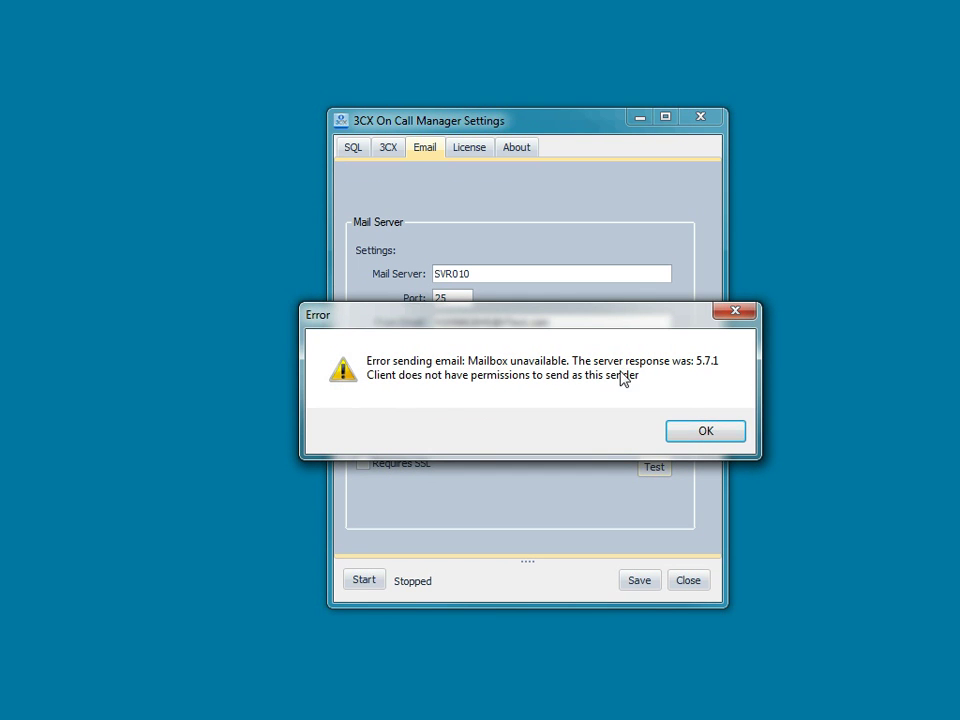
left_click(698, 433)
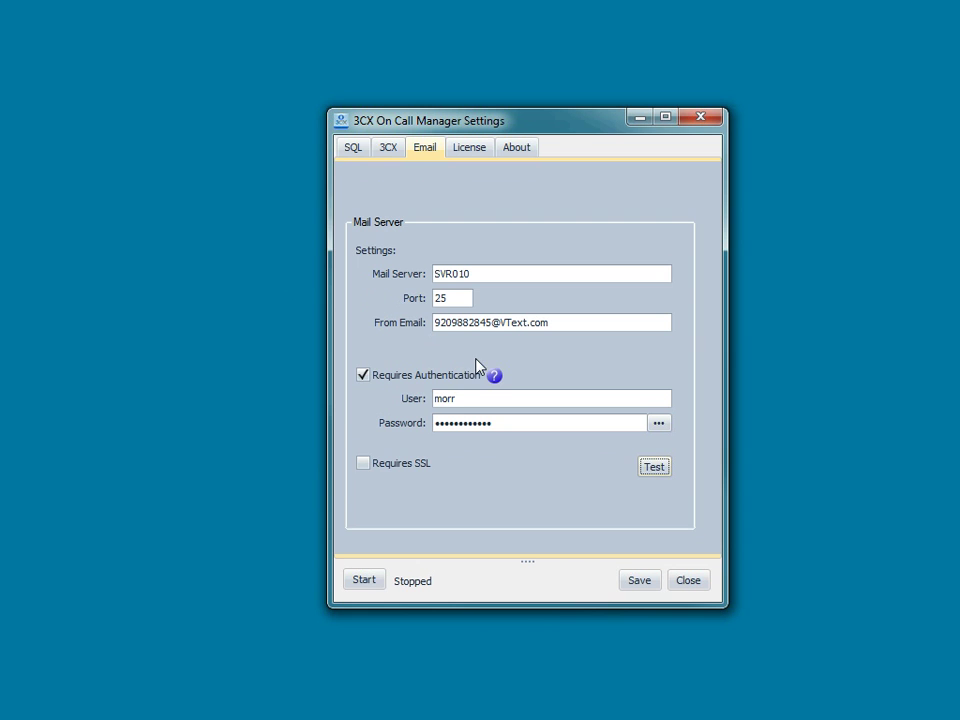
left_click_drag(467, 397, 389, 408)
type("xmen")
key("Tab")
key("BackSpace")
key("BackSpace")
key("BackSpace")
key("BackSpace")
key("BackSpace")
key("BackSpace")
key("BackSpace")
key("BackSpace")
key("BackSpace")
key("BackSpace")
key("BackSpace")
key("BackSpace")
type("*******")
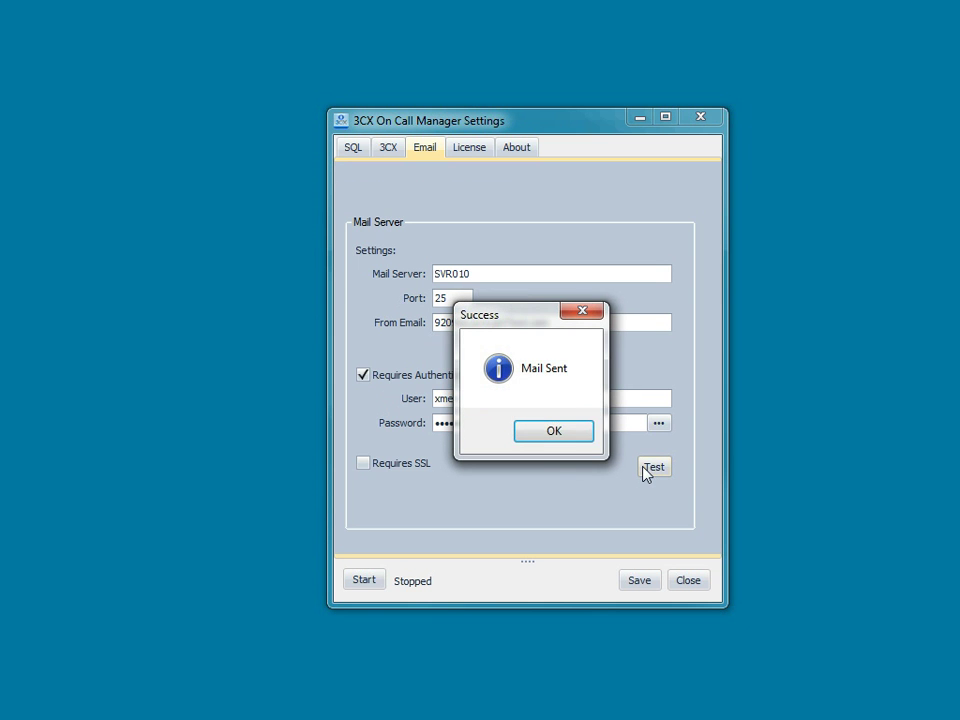
left_click(560, 430)
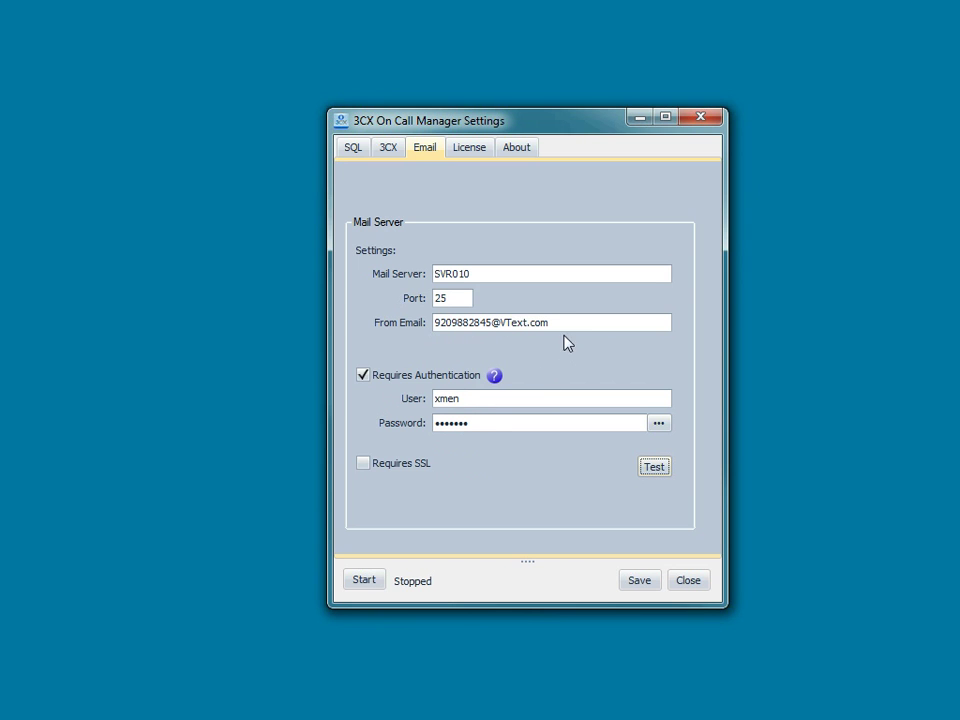
- Replace the From Email with the new sender address and send a successful test message
left_click_drag(561, 322, 396, 332)
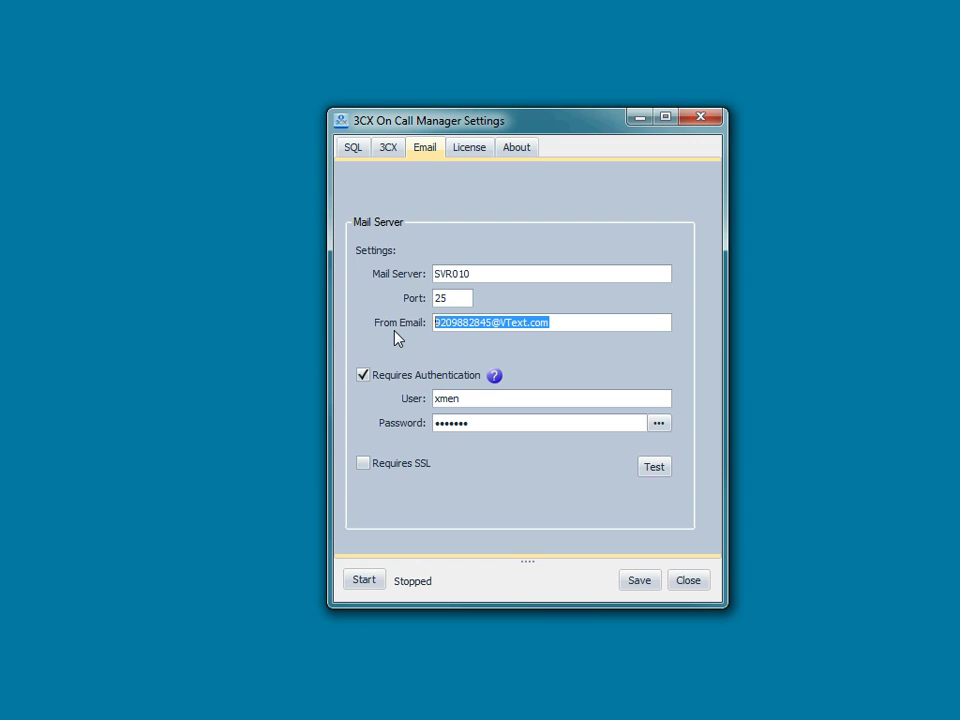
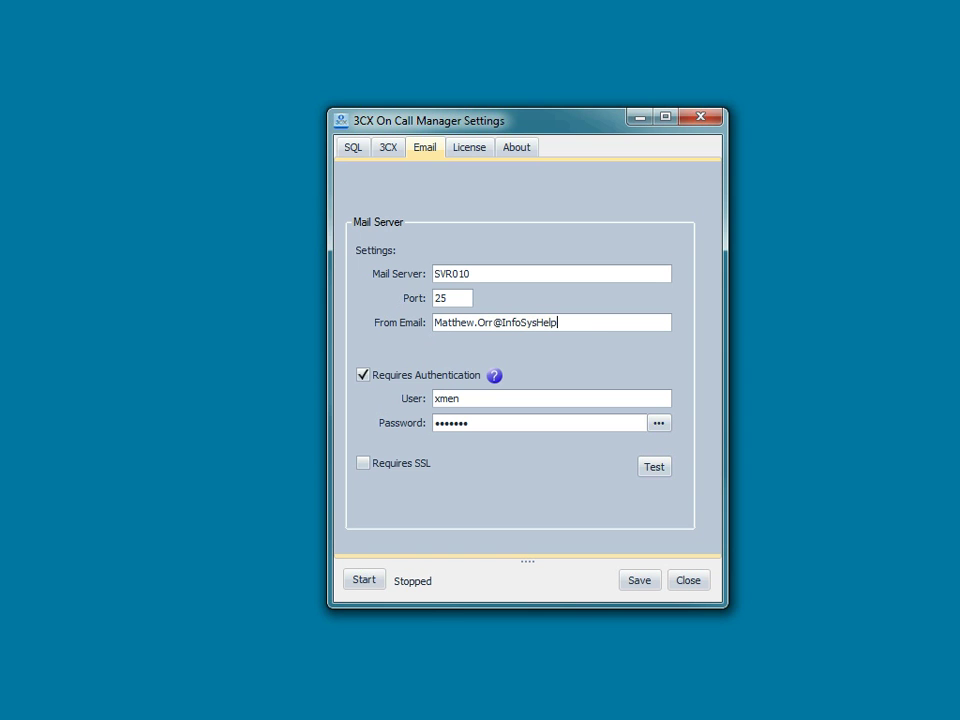
left_click(656, 468)
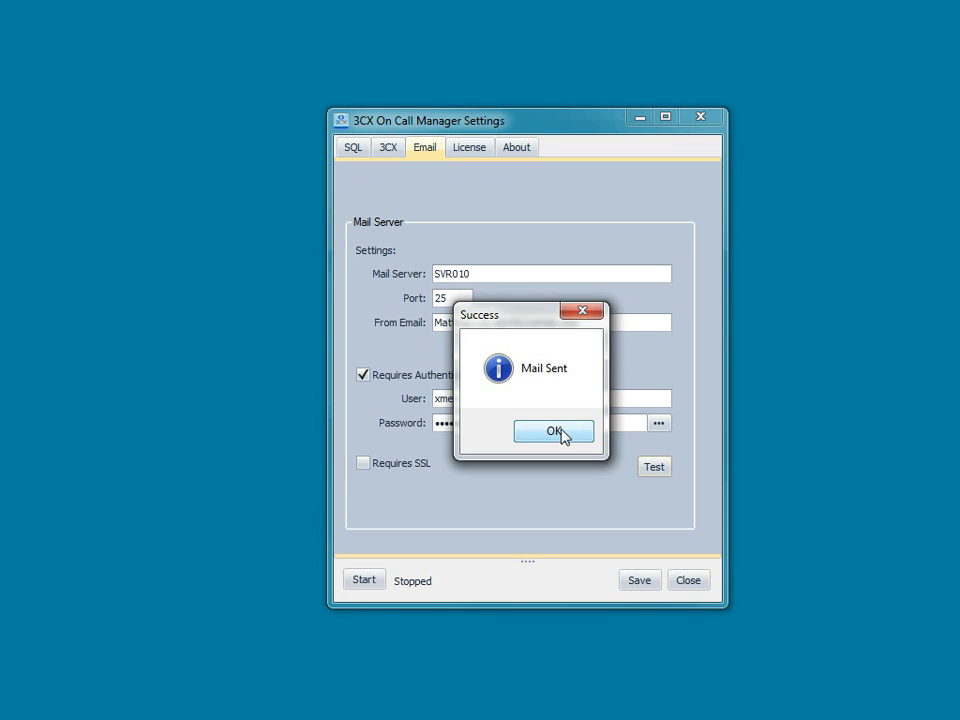
left_click(564, 428)
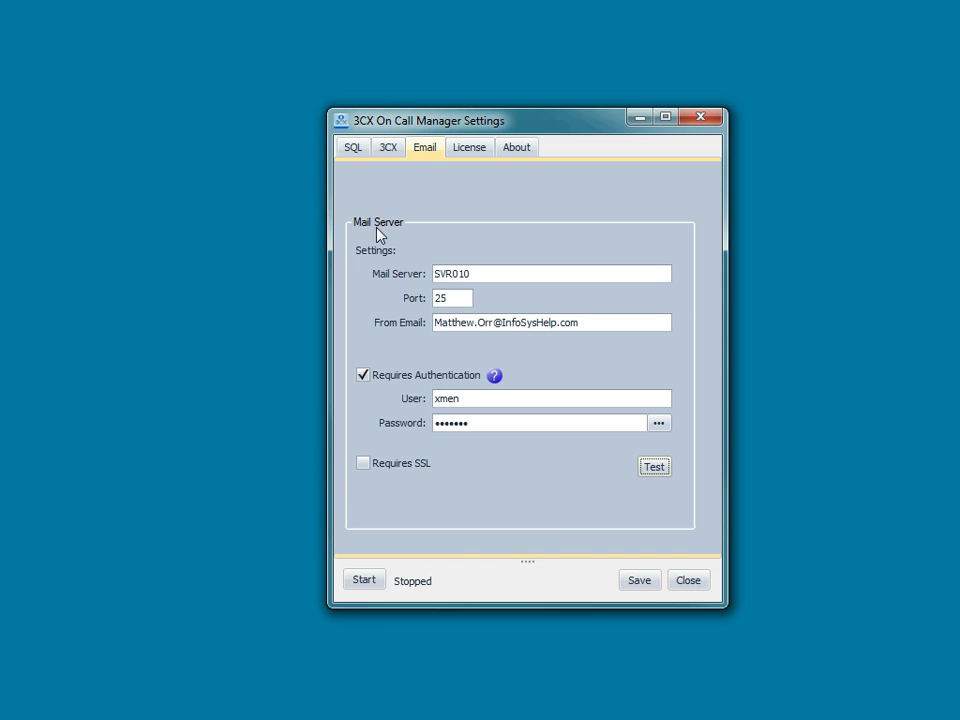
- Save all settings, acknowledge Save Complete, and start the On Call Manager service
left_click(645, 586)
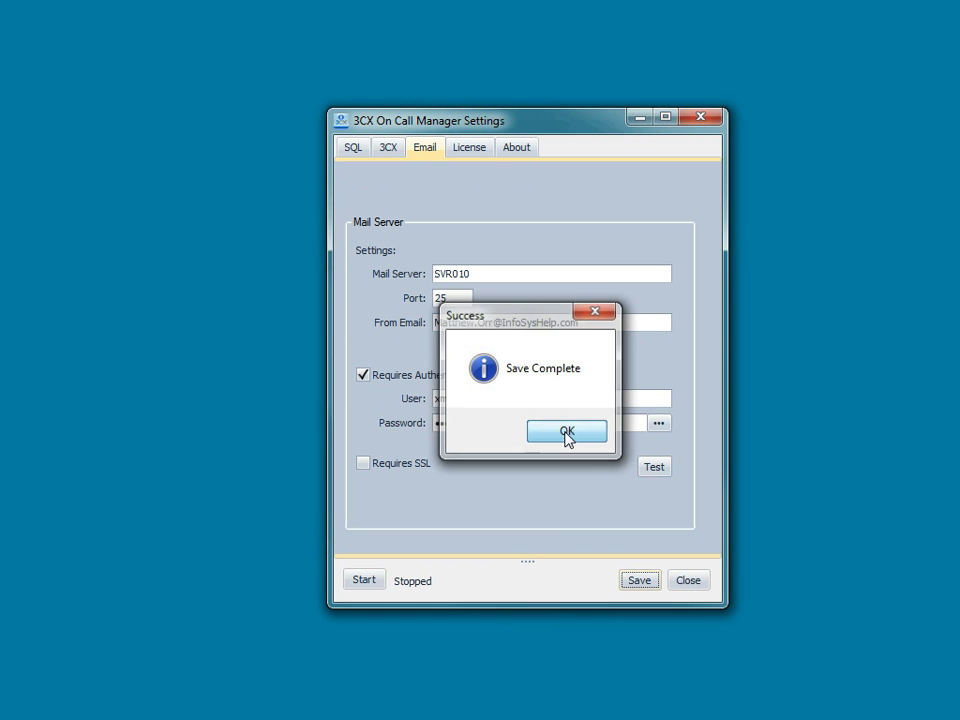
left_click(566, 431)
left_click(362, 584)
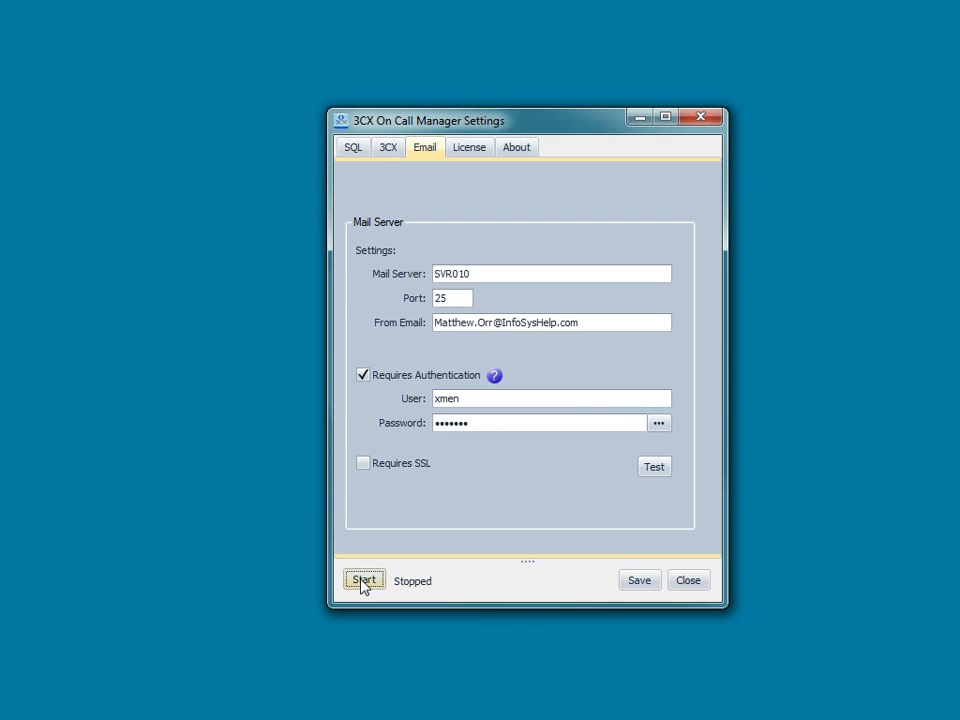